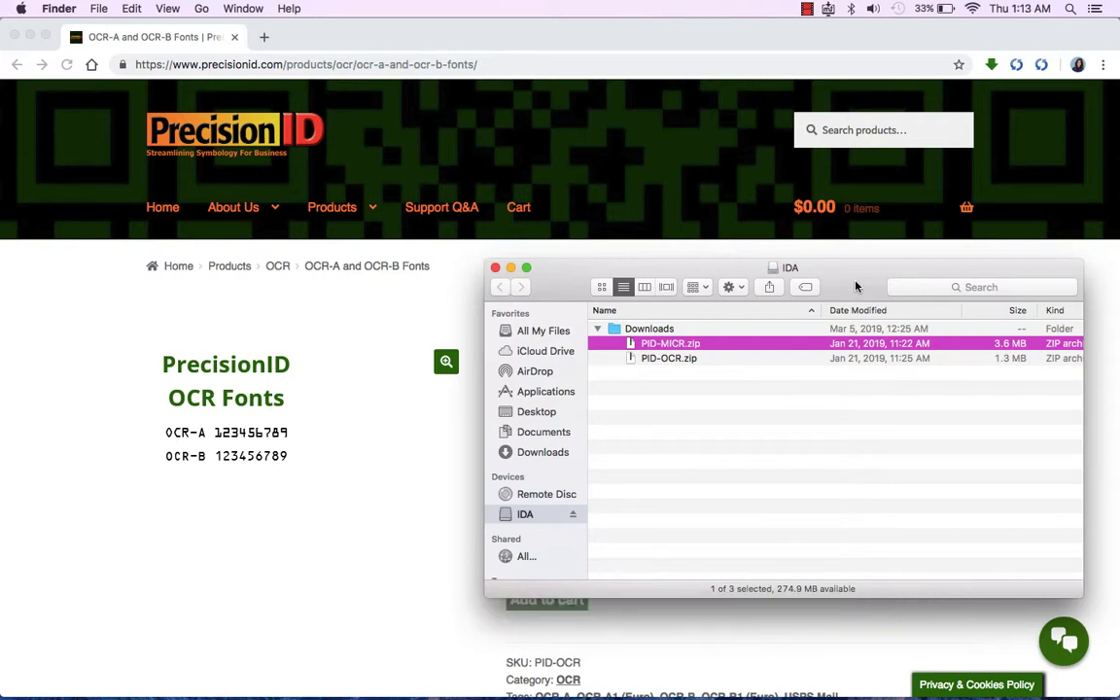
Step: Unpack the downloaded PID-MICR and PID-OCR zip archives
double_click(712, 348)
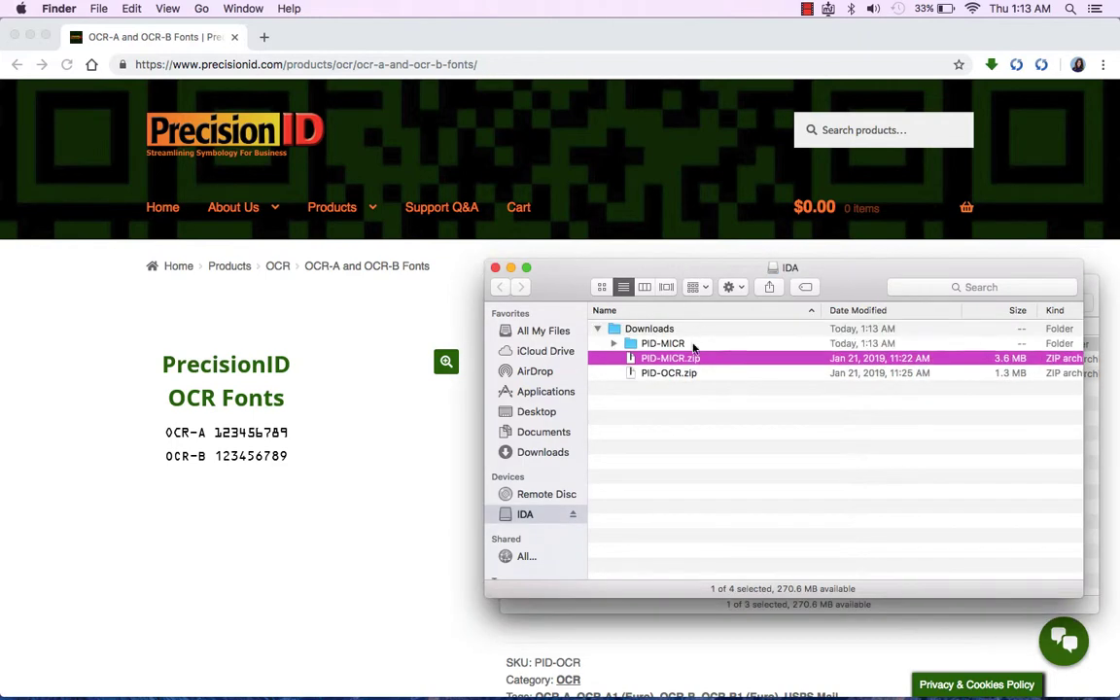
click(664, 375)
double_click(665, 375)
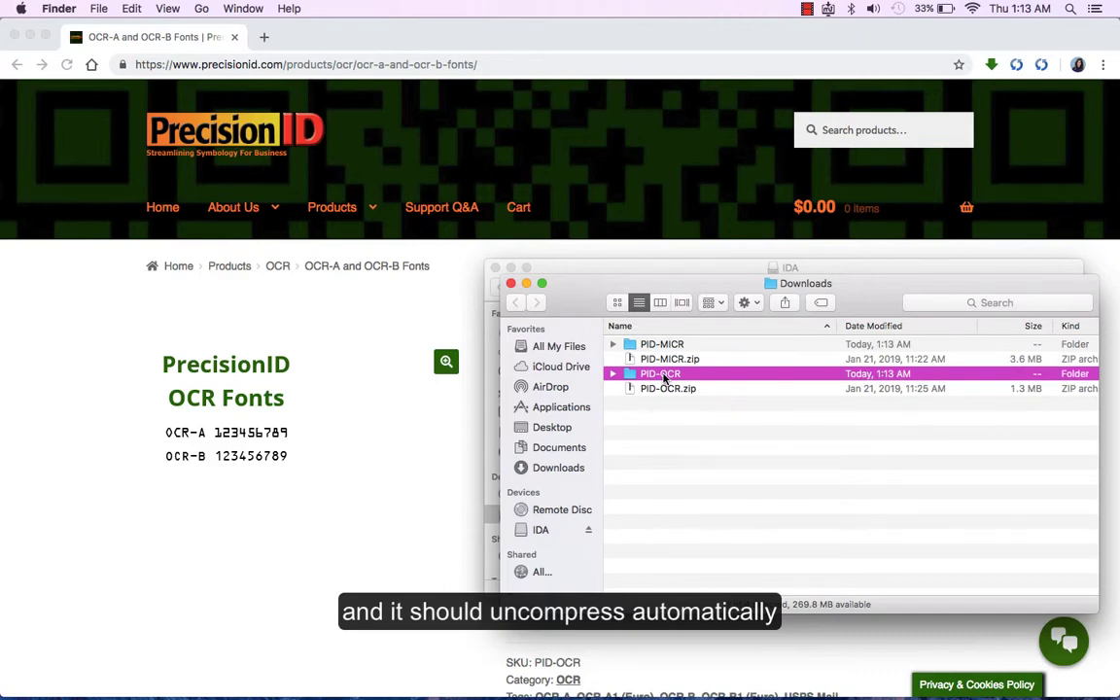
Step: Open PrecisionID OCR A1.ttf from the PID-OCR Fonts folder for a Font Book preview
click(612, 375)
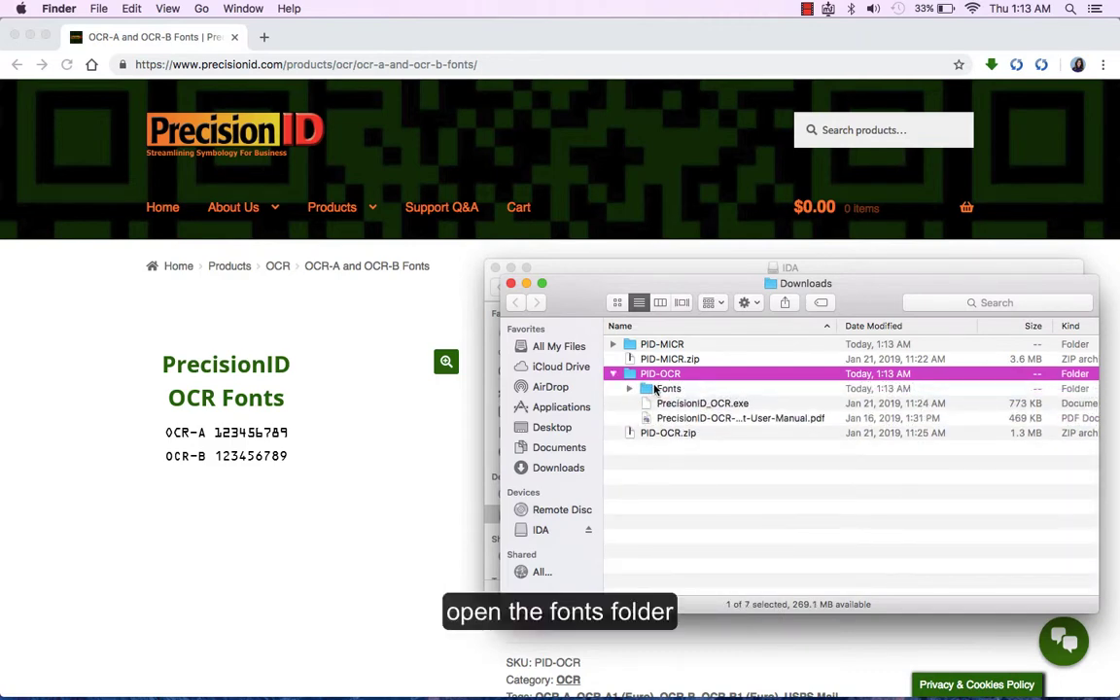
click(630, 389)
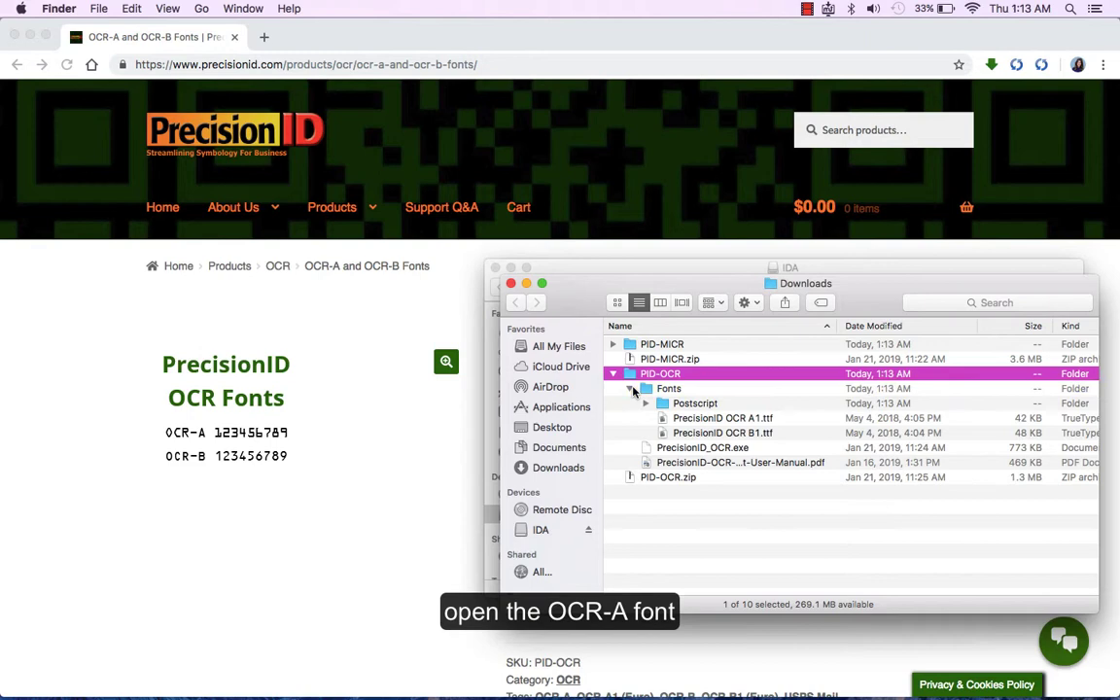
click(687, 420)
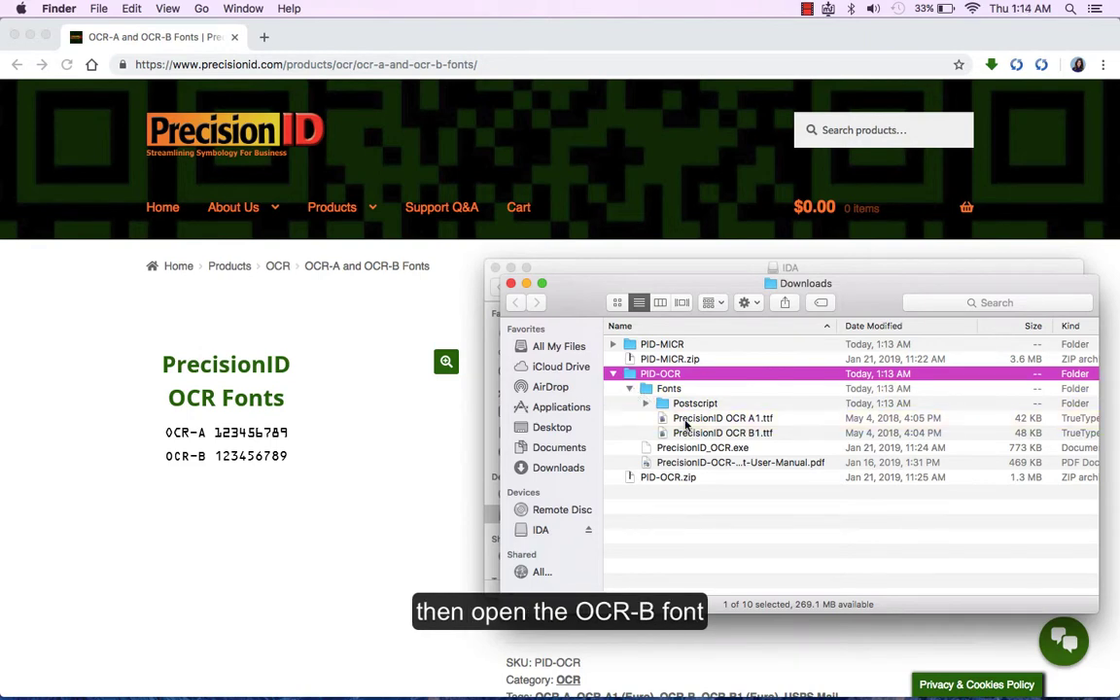
double_click(687, 422)
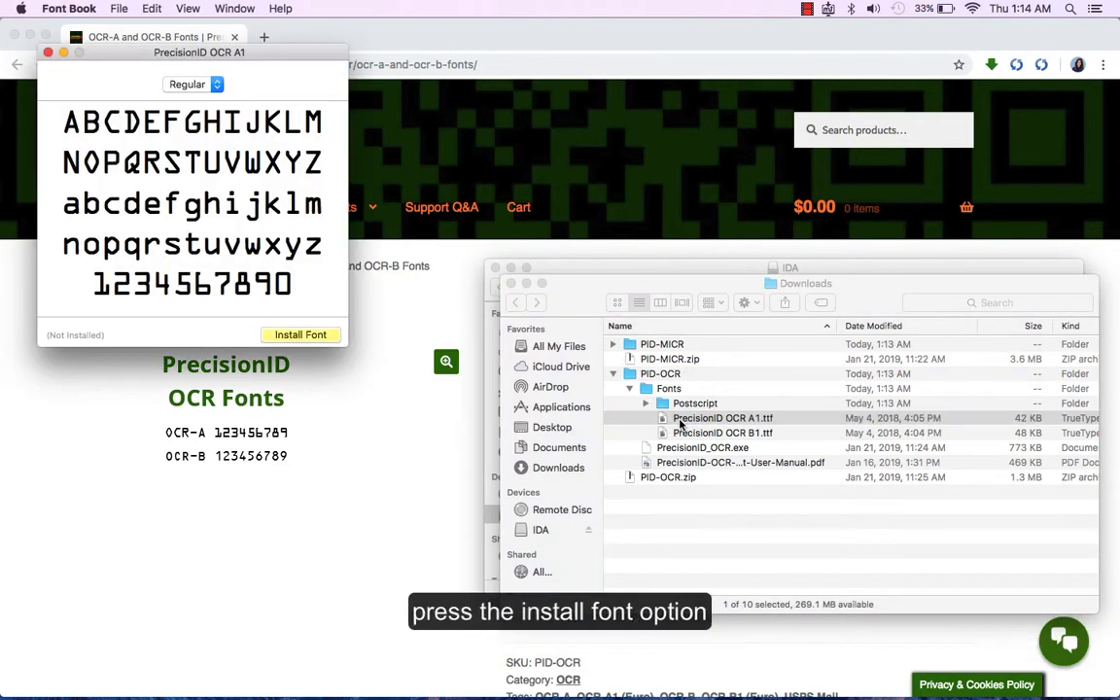
Step: Install PrecisionID OCR A1, then preview and install PrecisionID OCR B1.ttf in Font Book
click(321, 337)
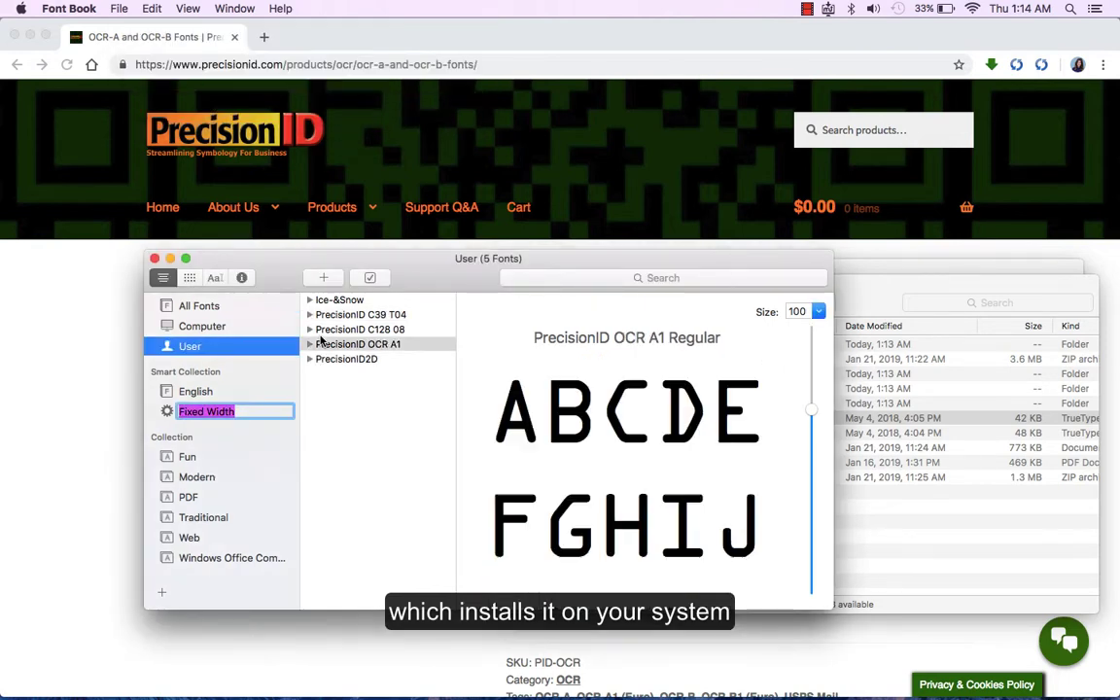
click(153, 258)
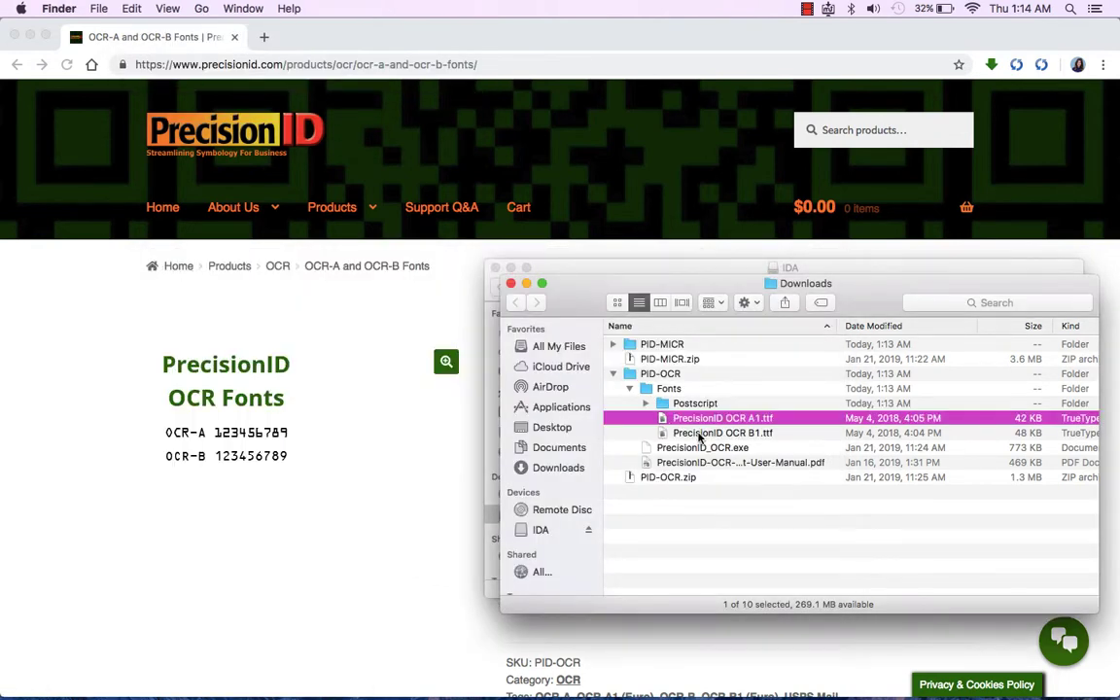
click(698, 433)
double_click(698, 434)
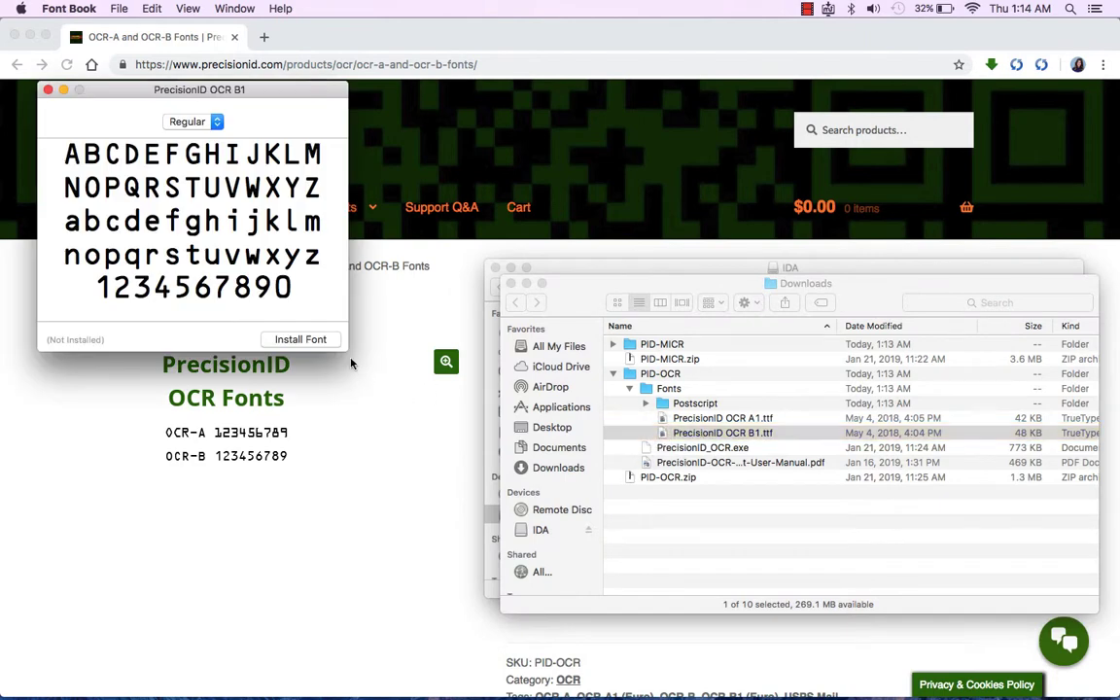
click(329, 343)
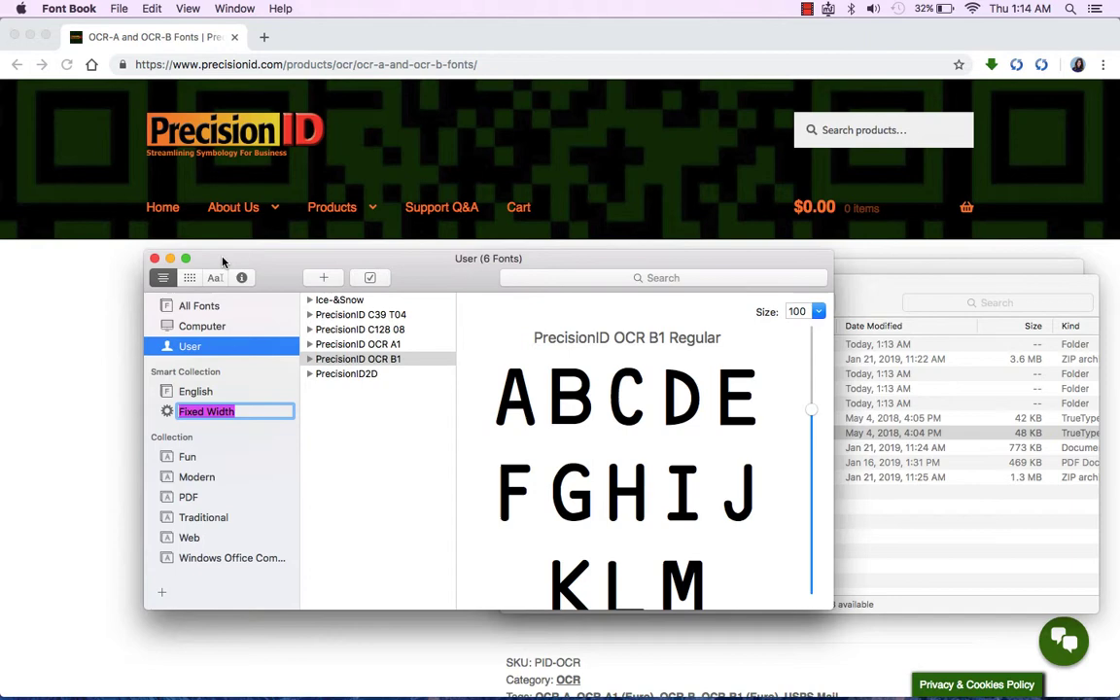
Step: Close Font Book and bring up Microsoft Word from the Dock
click(153, 259)
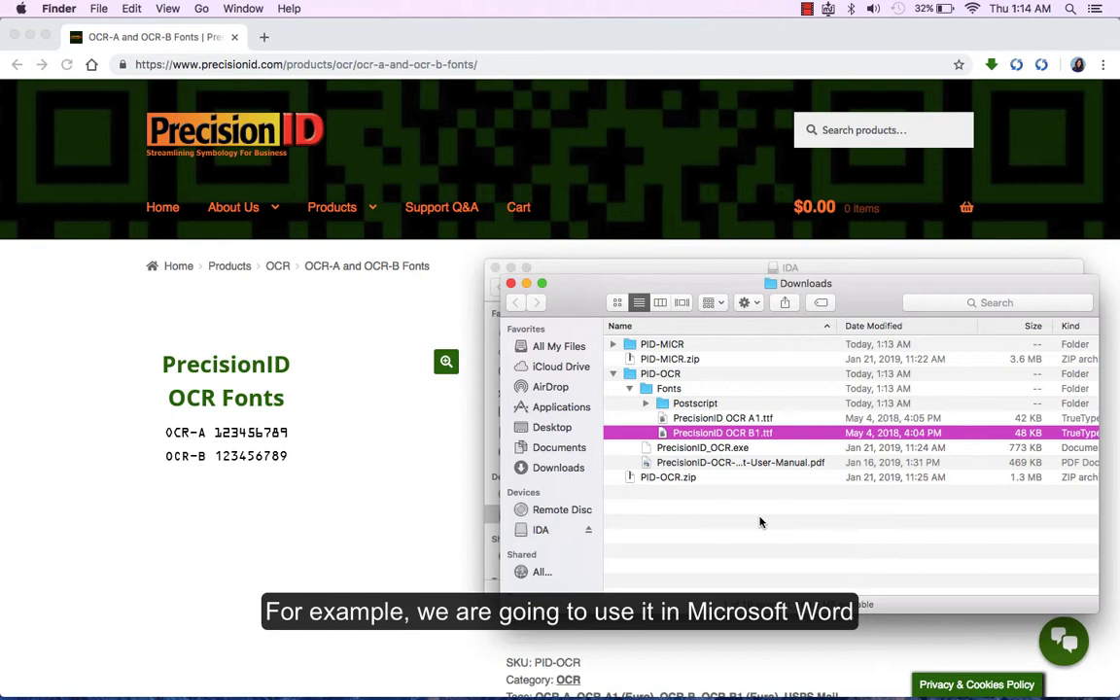
mouse_move(564, 694)
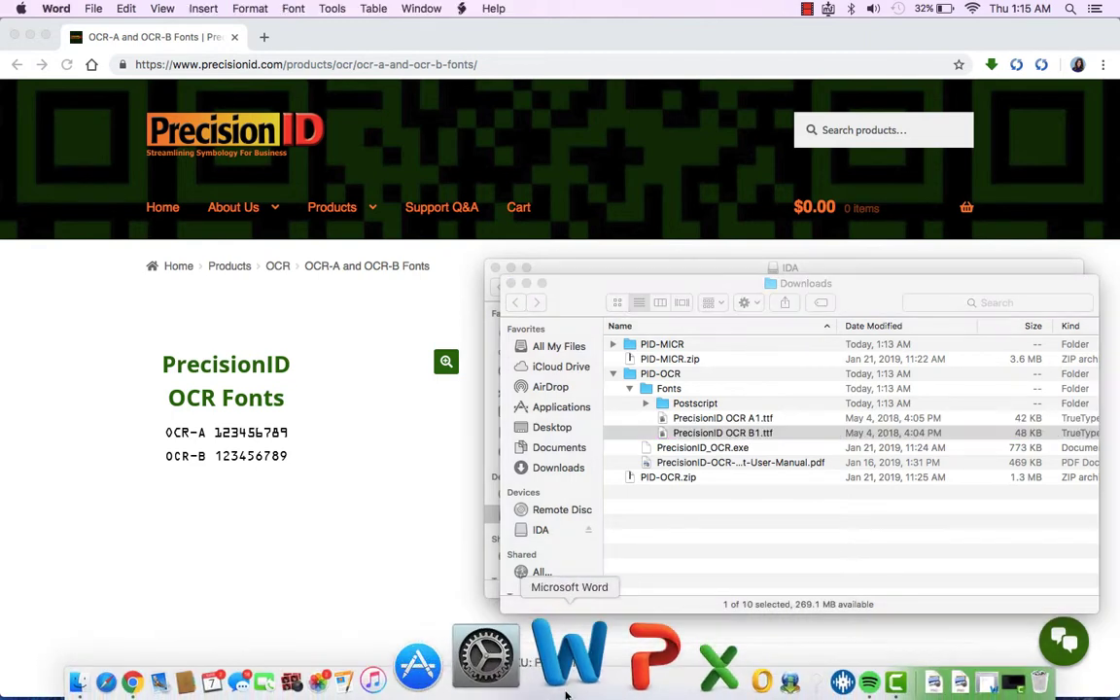
Step: Quit Microsoft Word from its Dock menu so it can be relaunched
right_click(564, 692)
click(574, 578)
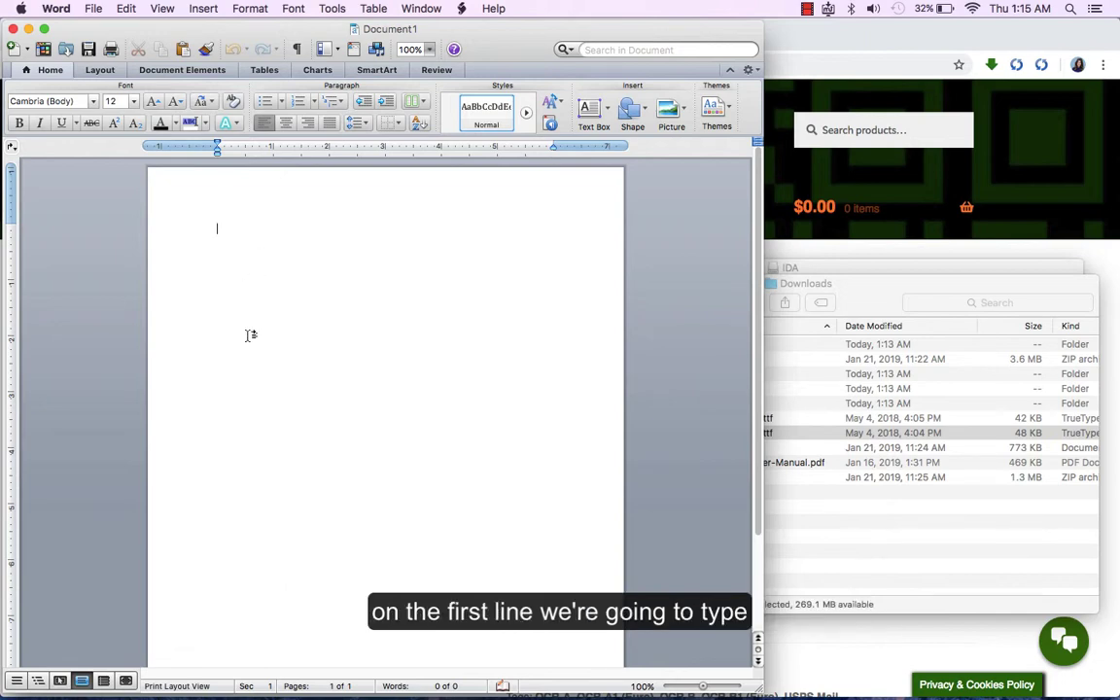
Step: Zoom the page to 156% and type 'PrecisionID OCR-A' and 'PrecisionID OCR-B' on separate lines
drag(700, 688, 707, 687)
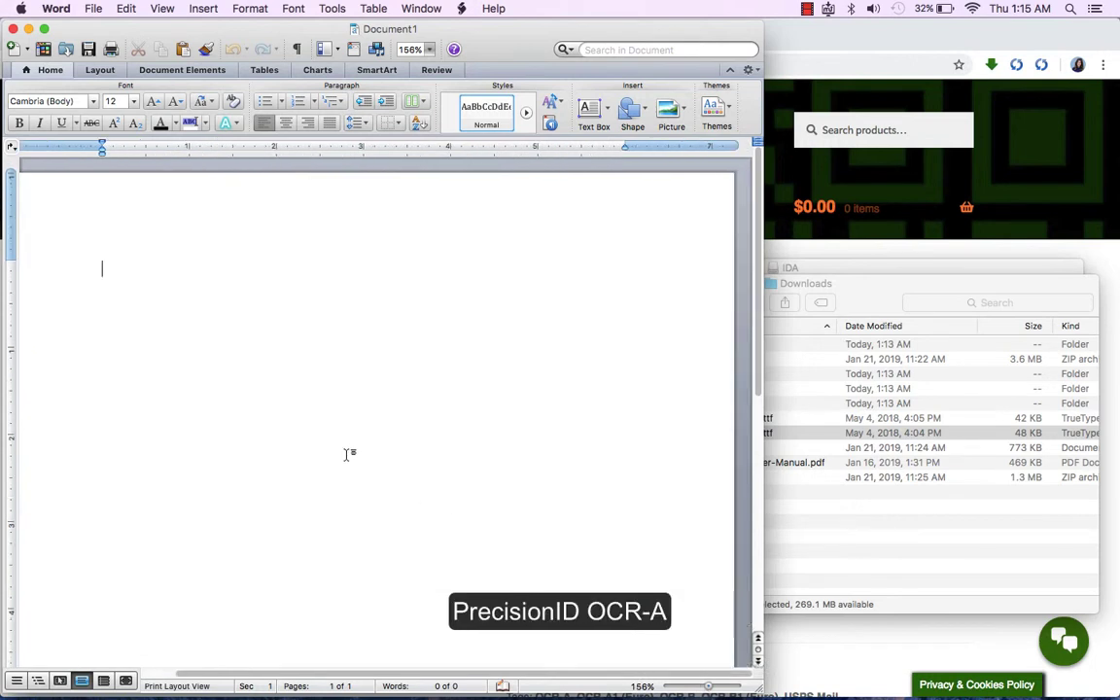
text(PrecisionID )
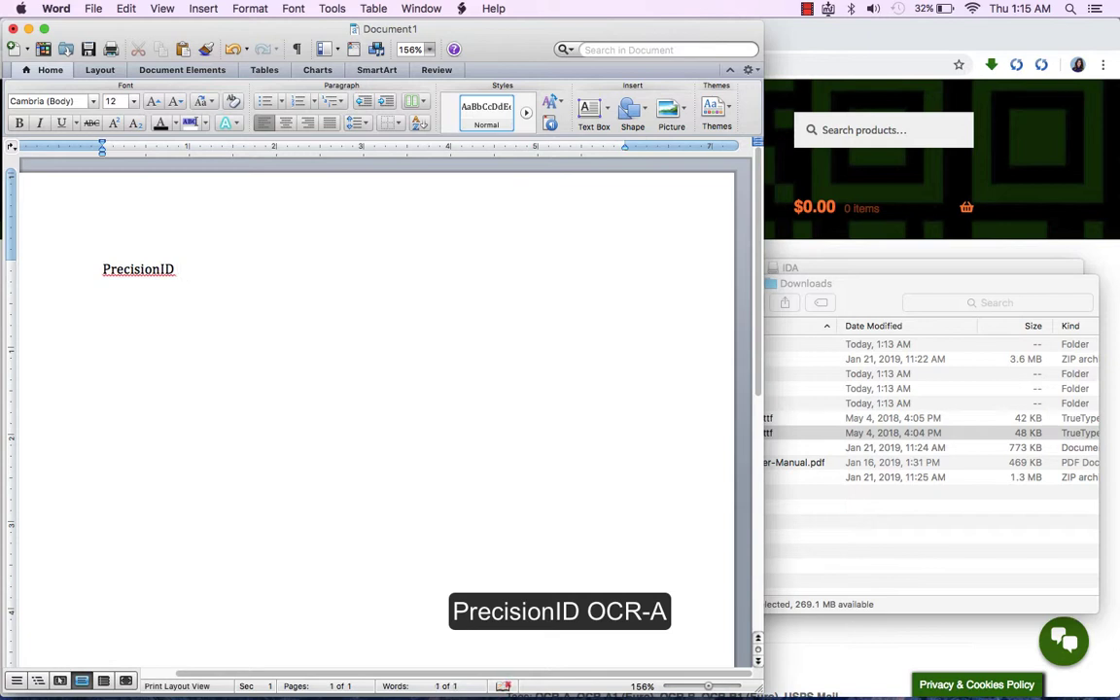
text(OCR-A)
key(Return)
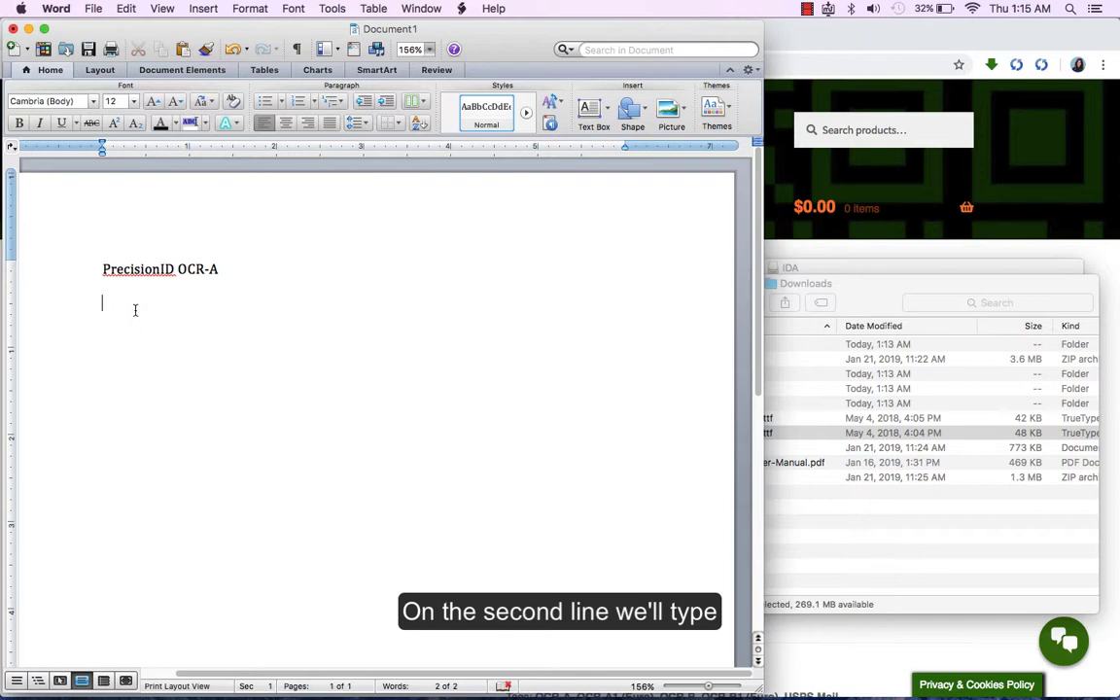
text(PrecisionID)
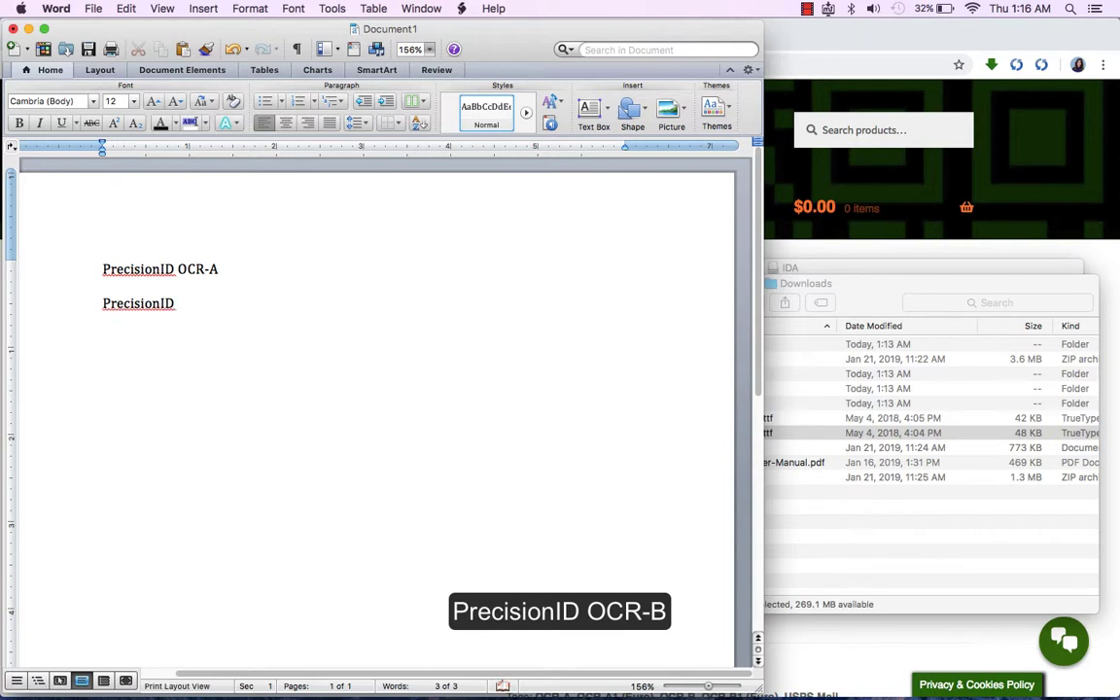
text( OCR-B)
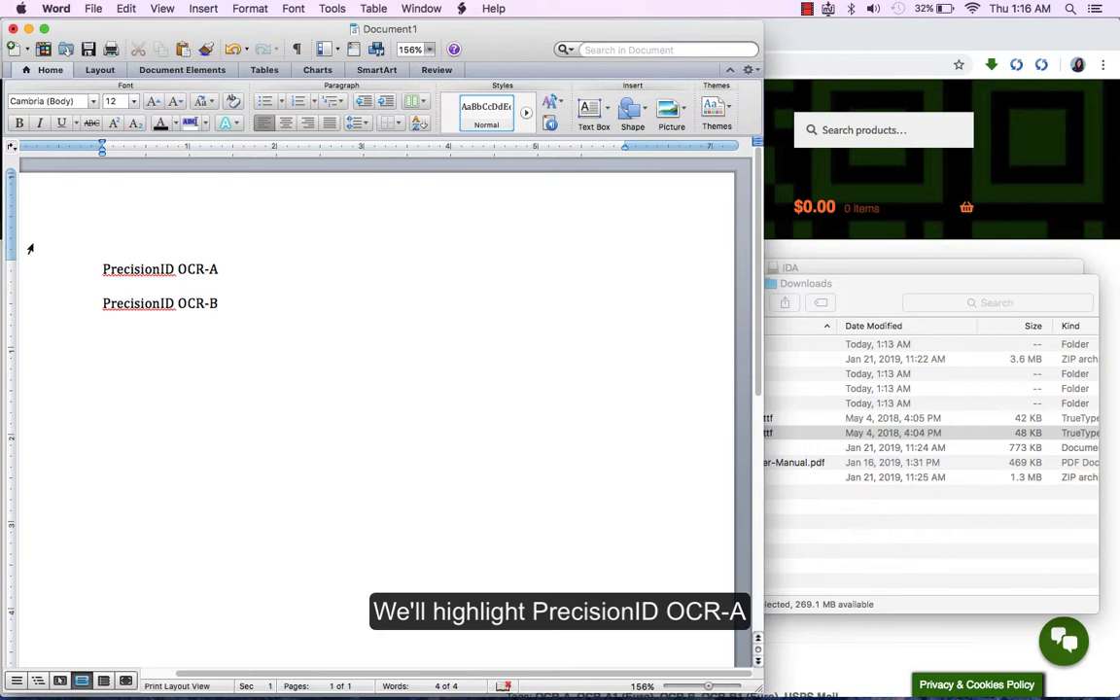
Step: Set the 'PrecisionID OCR-A' line in the PrecisionID OCR A1 font
drag(220, 269, 123, 266)
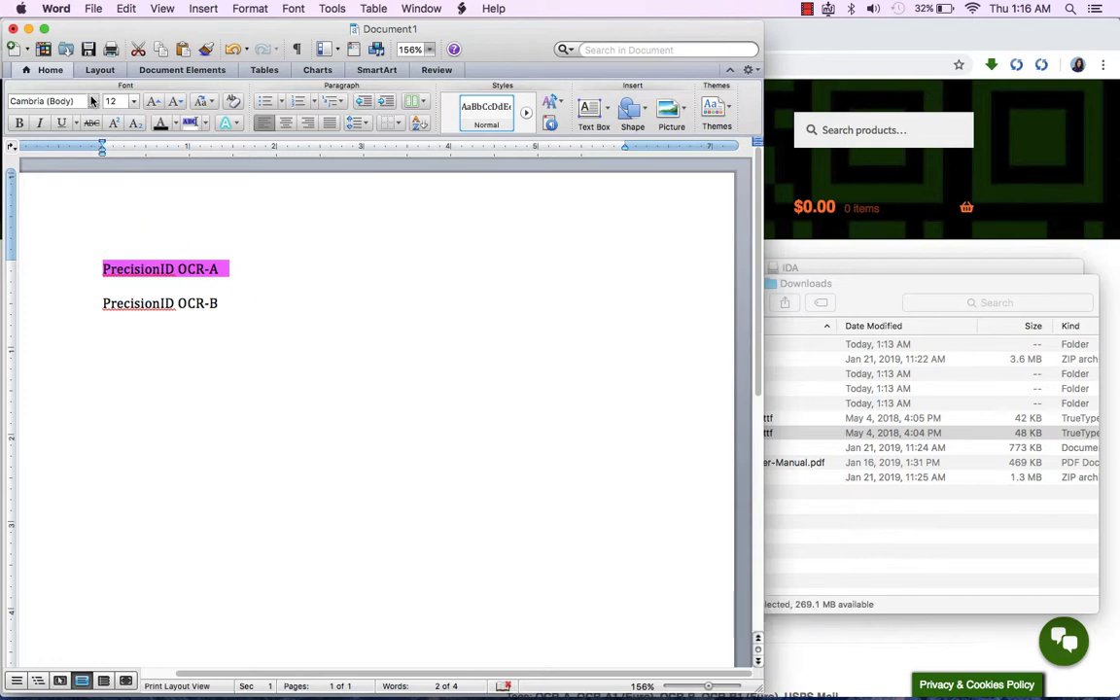
click(93, 101)
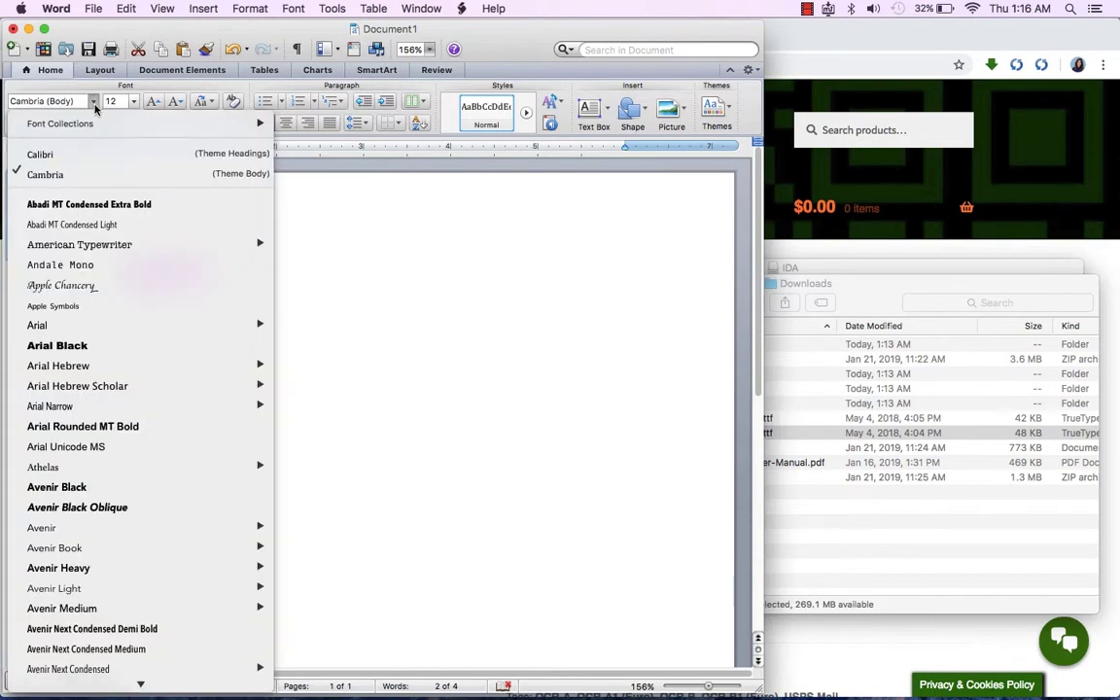
scroll(95, 108, down, 15)
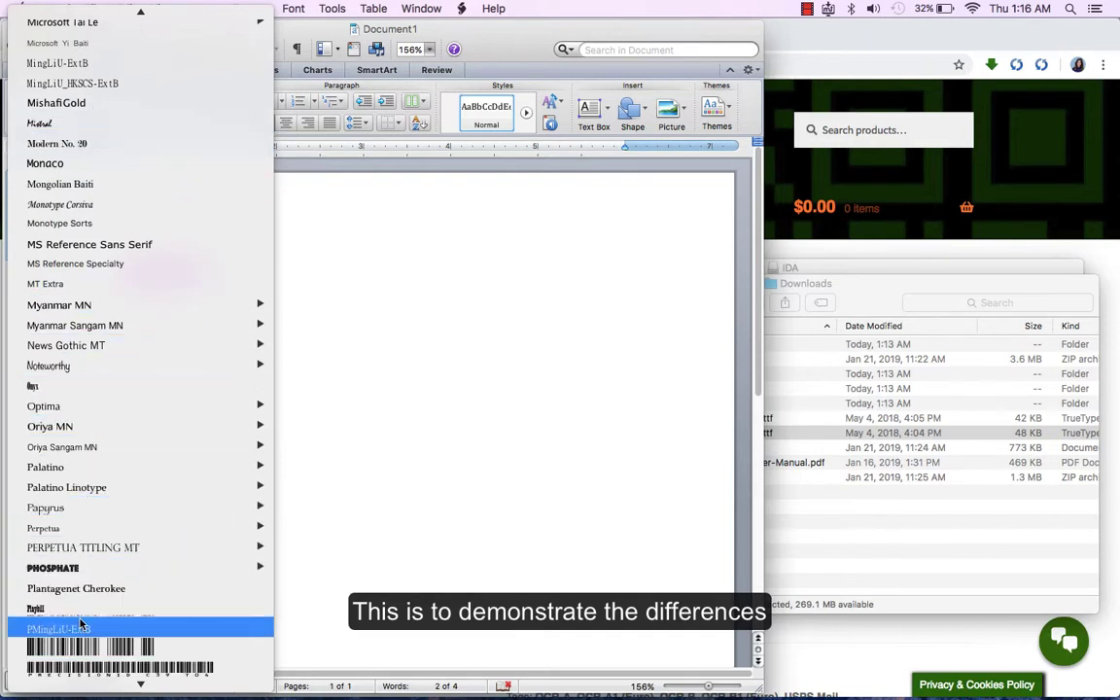
scroll(75, 661, down, 5)
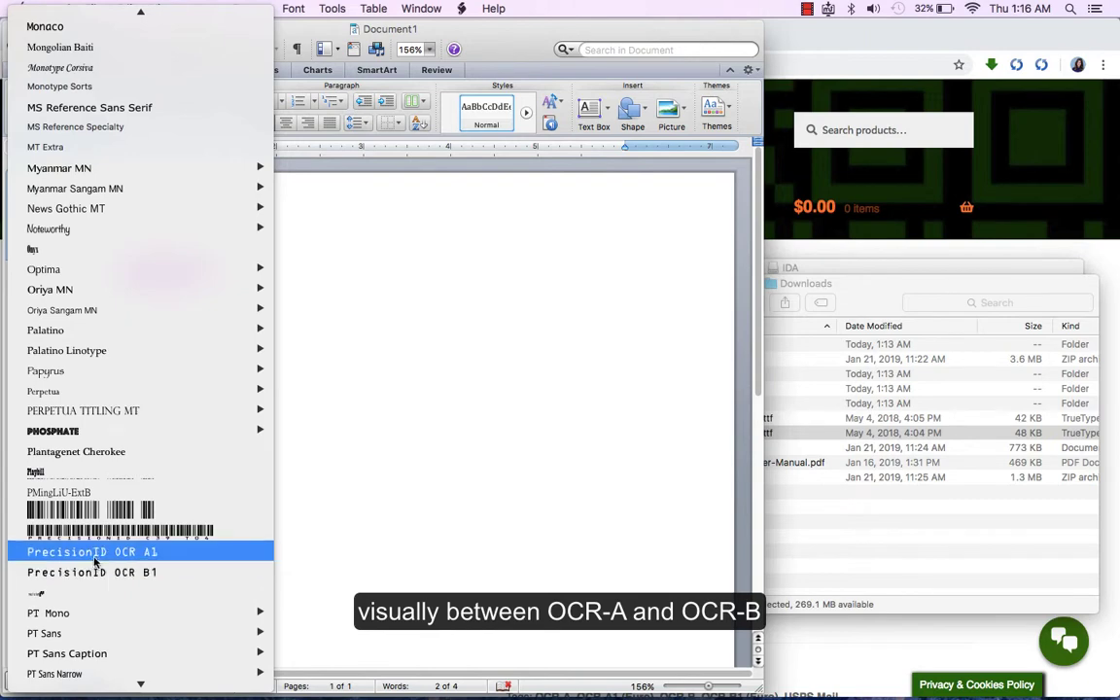
click(191, 556)
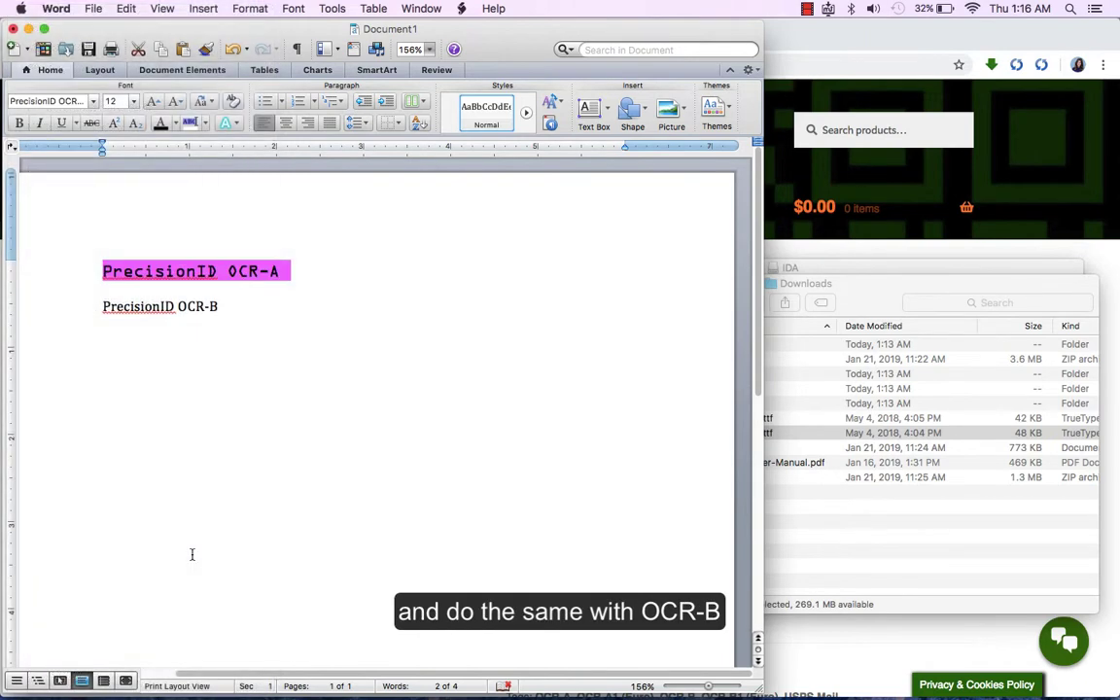
Step: Set the 'PrecisionID OCR-B' line in the PrecisionID OCR B1 font
double_click(168, 307)
triple_click(157, 310)
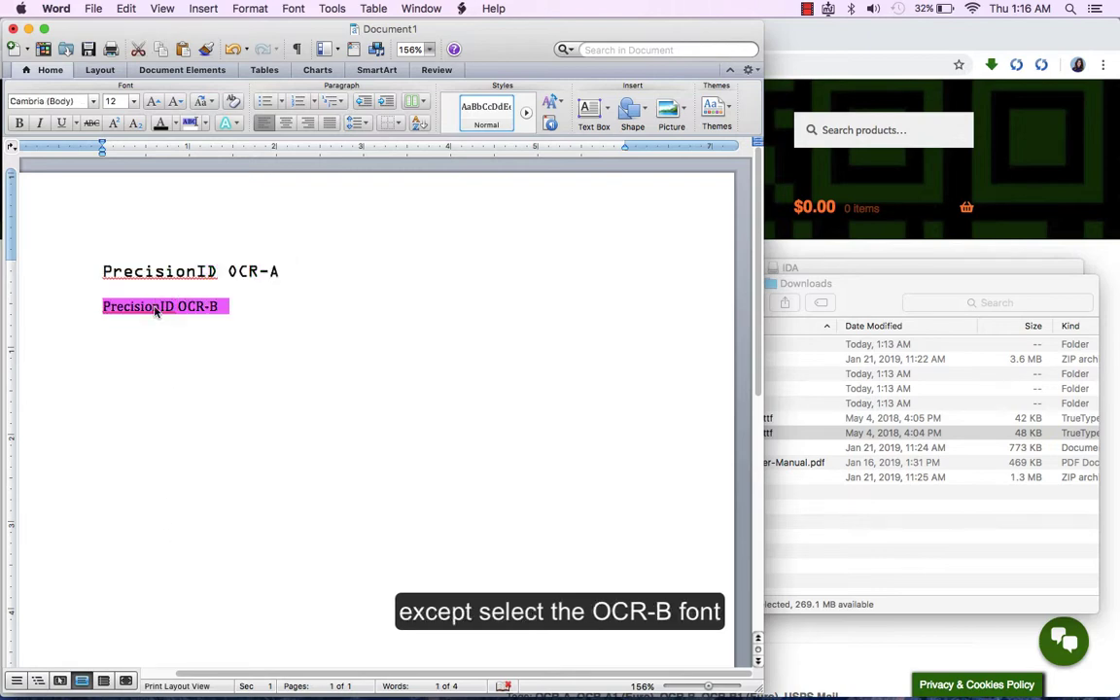
click(91, 102)
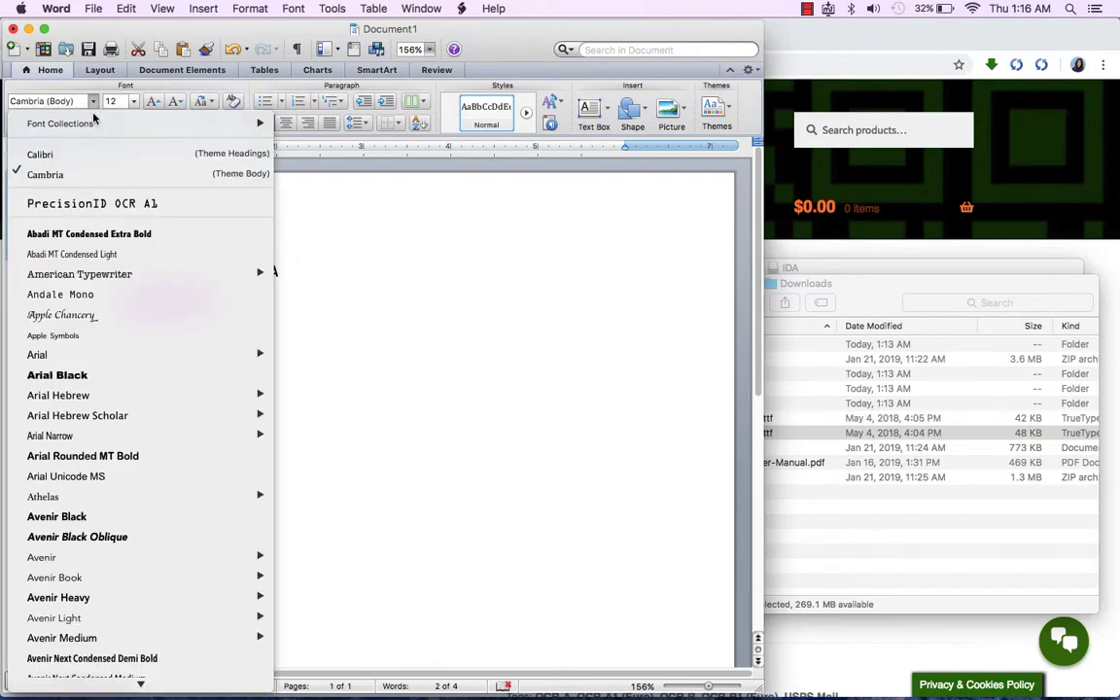
key(p)
key(r)
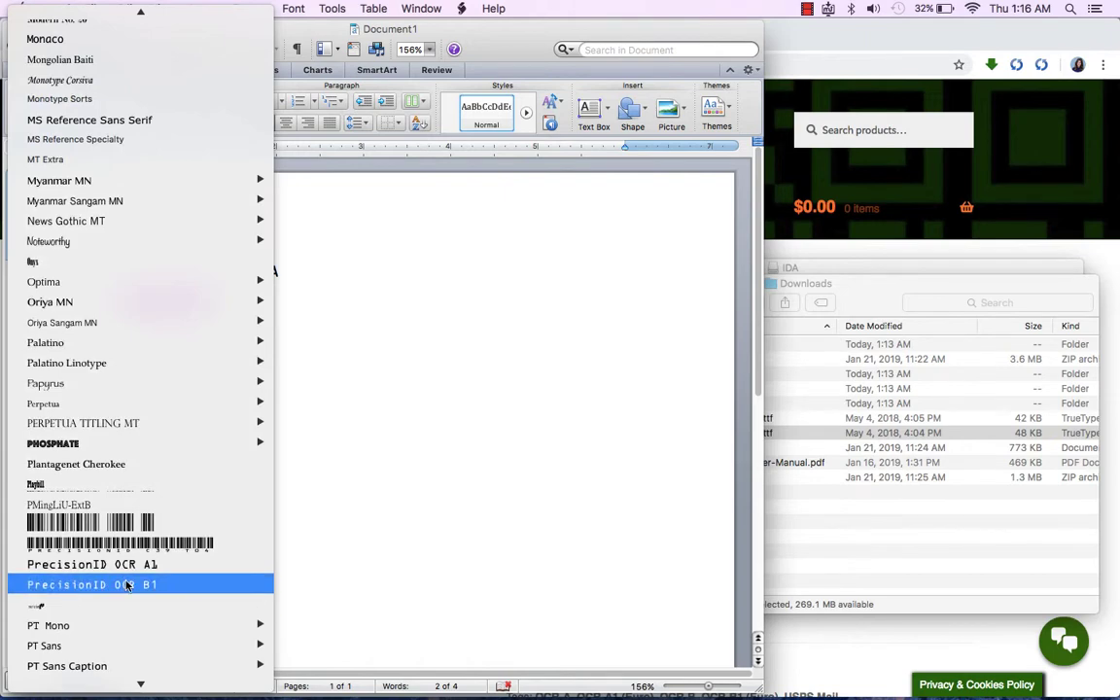
click(125, 584)
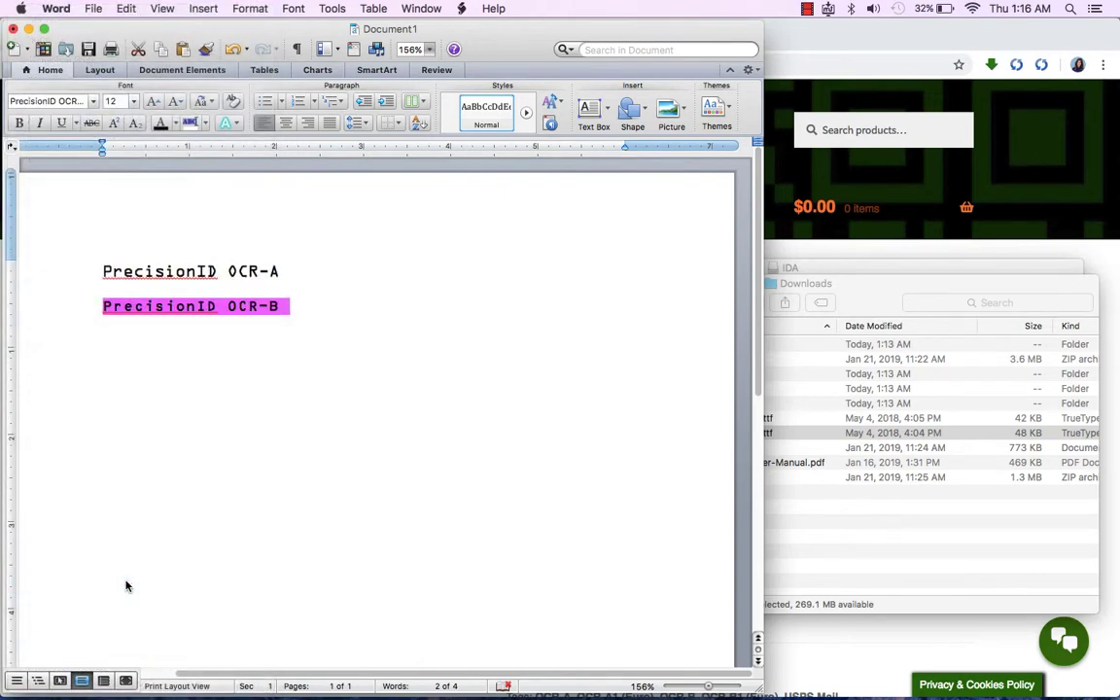
click(295, 306)
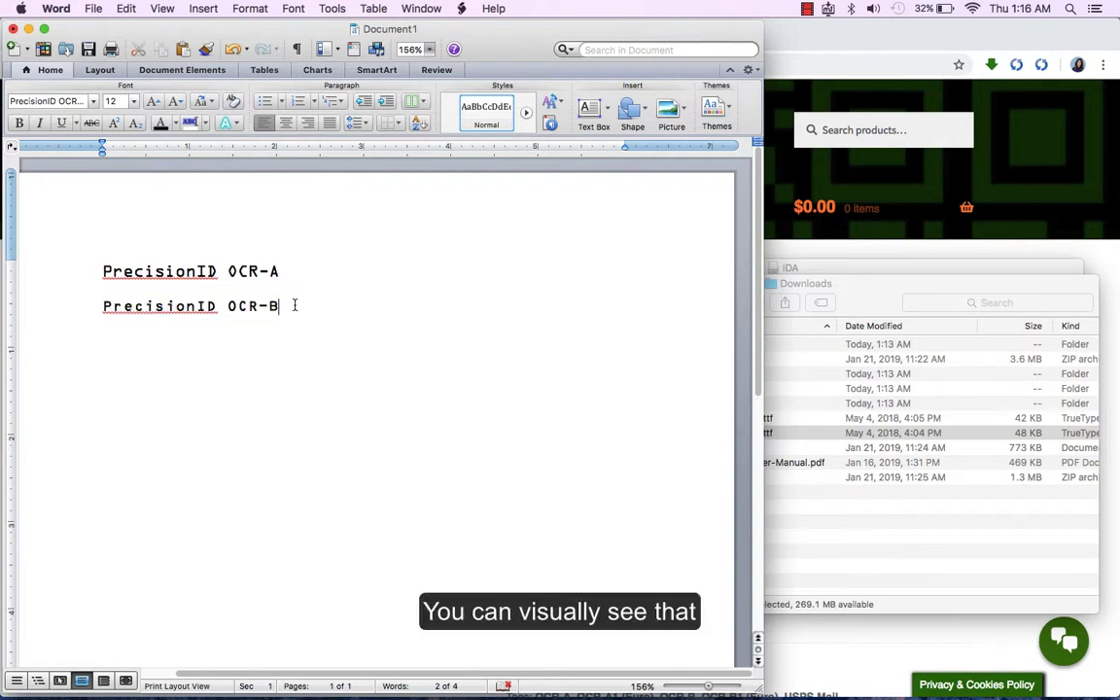